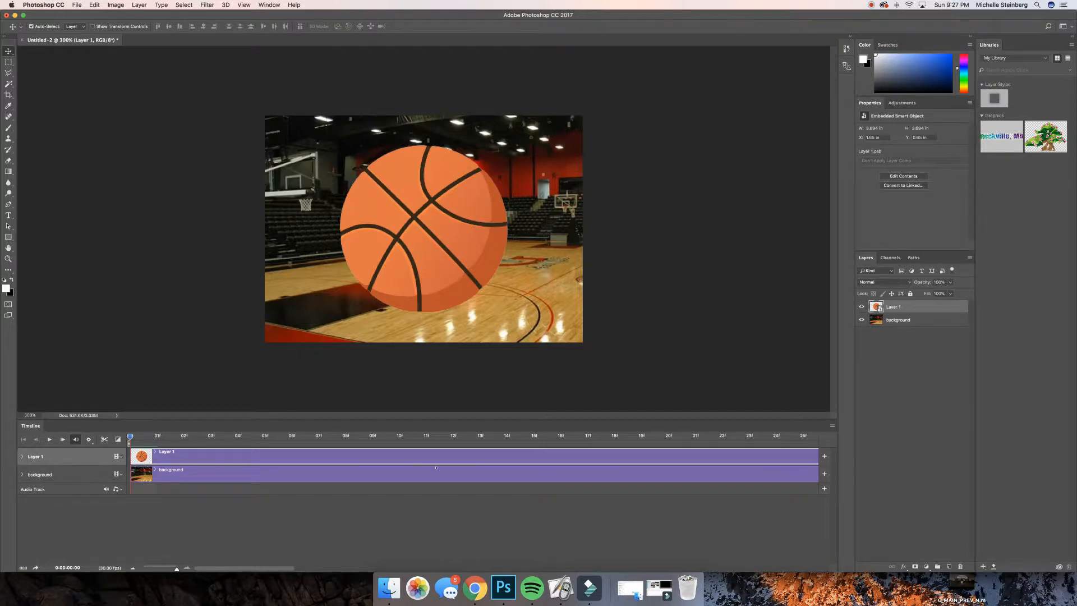
# Step: Add a new layer named "motion path" and place it between Layer 1 and the background layer
pyautogui.click(561, 586)
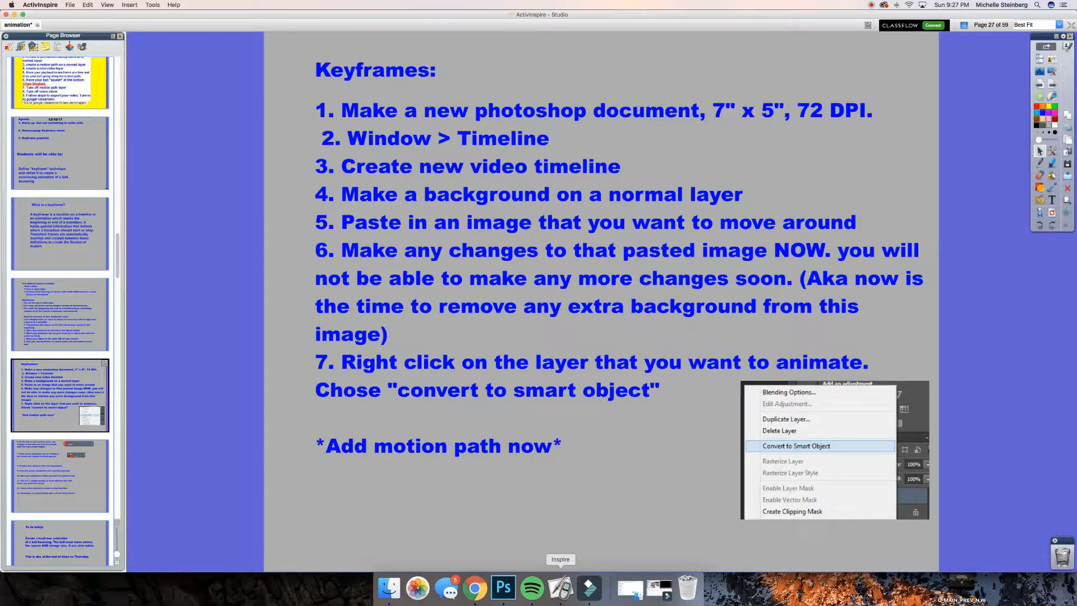
pyautogui.click(503, 587)
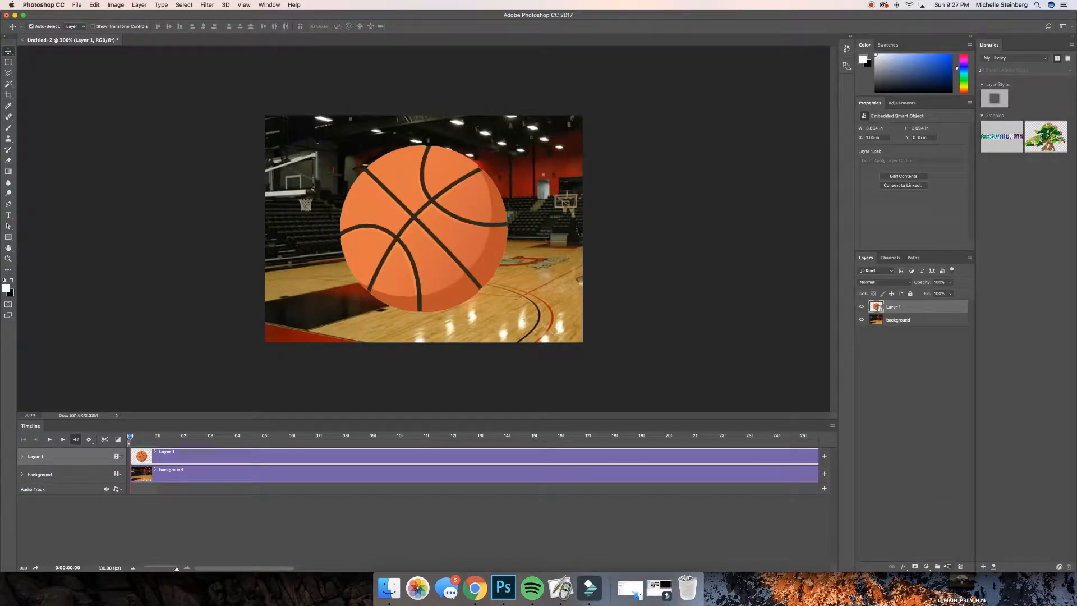
pyautogui.click(949, 566)
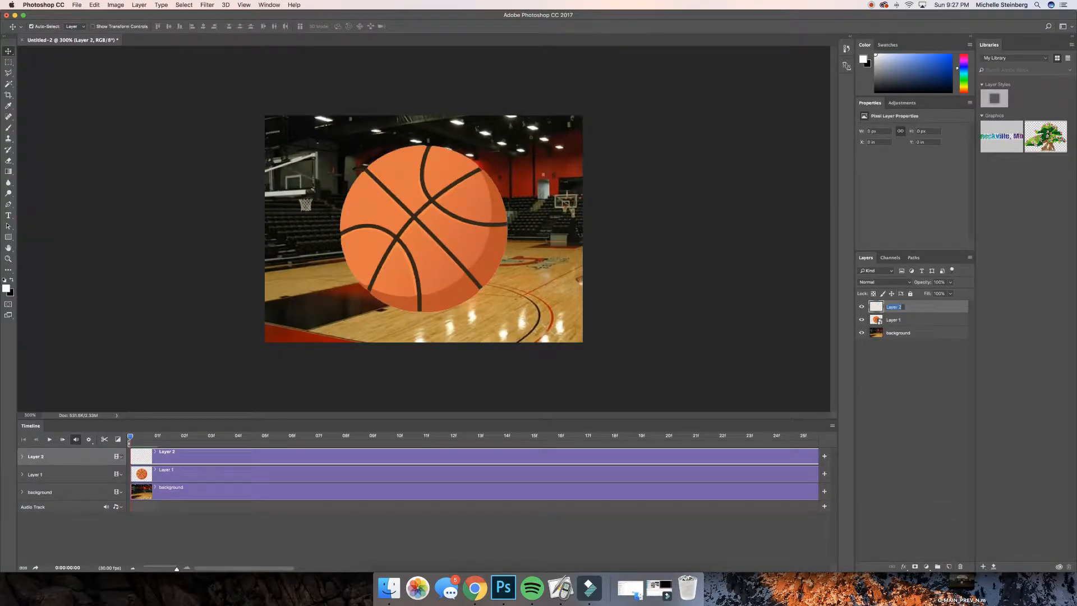
pyautogui.write('motion path')
pyautogui.press('Return')
pyautogui.moveTo(913, 305); pyautogui.dragTo(886, 321)
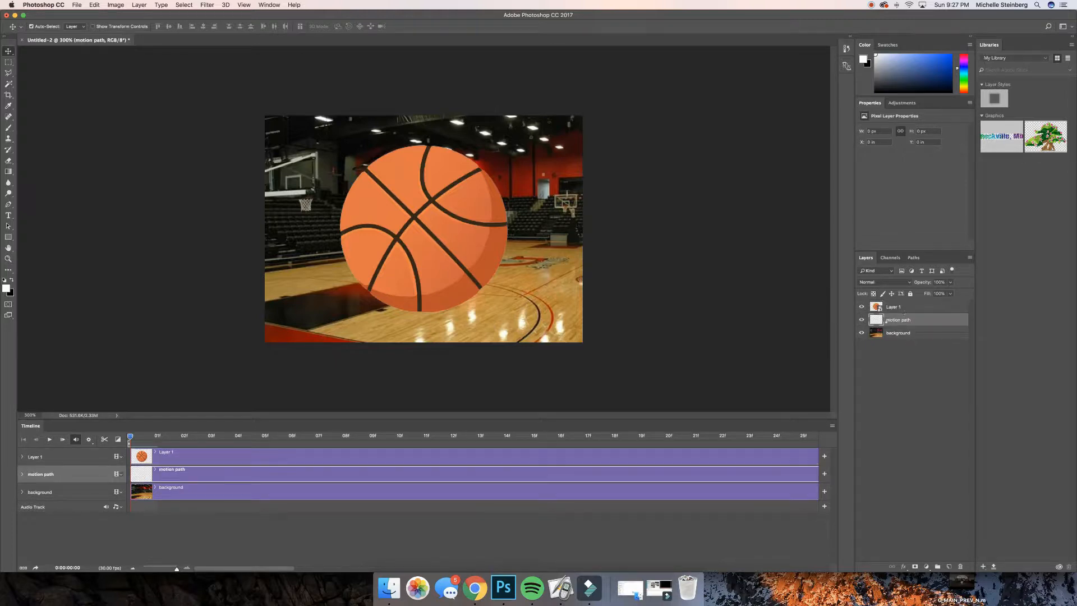
# Step: Paint a cyan V-shaped bounce path across the court on the motion path layer with a small brush at 100% opacity
pyautogui.click(9, 128)
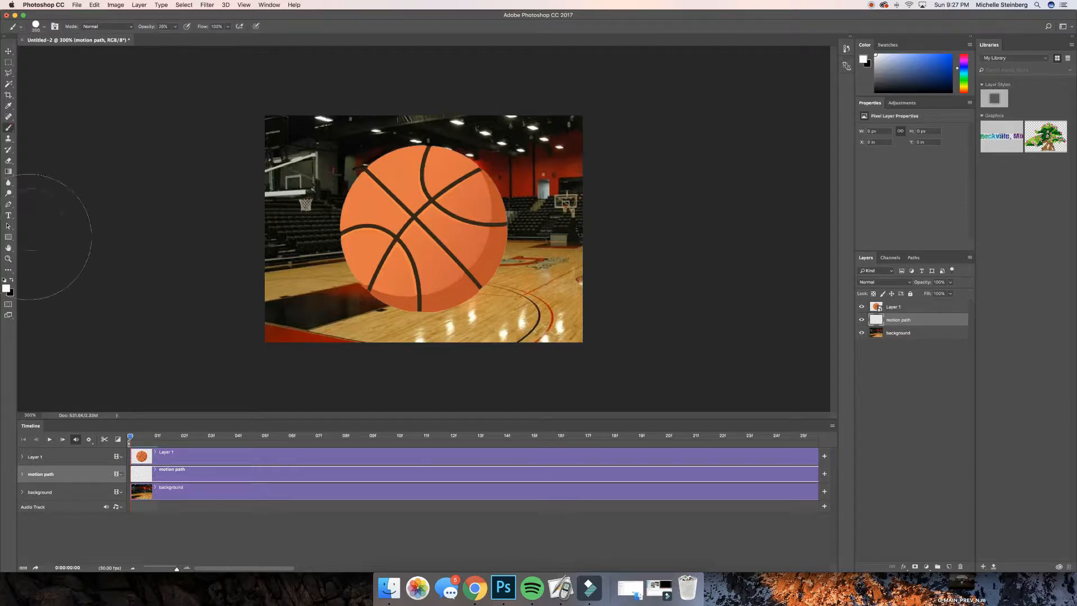
pyautogui.press('x')
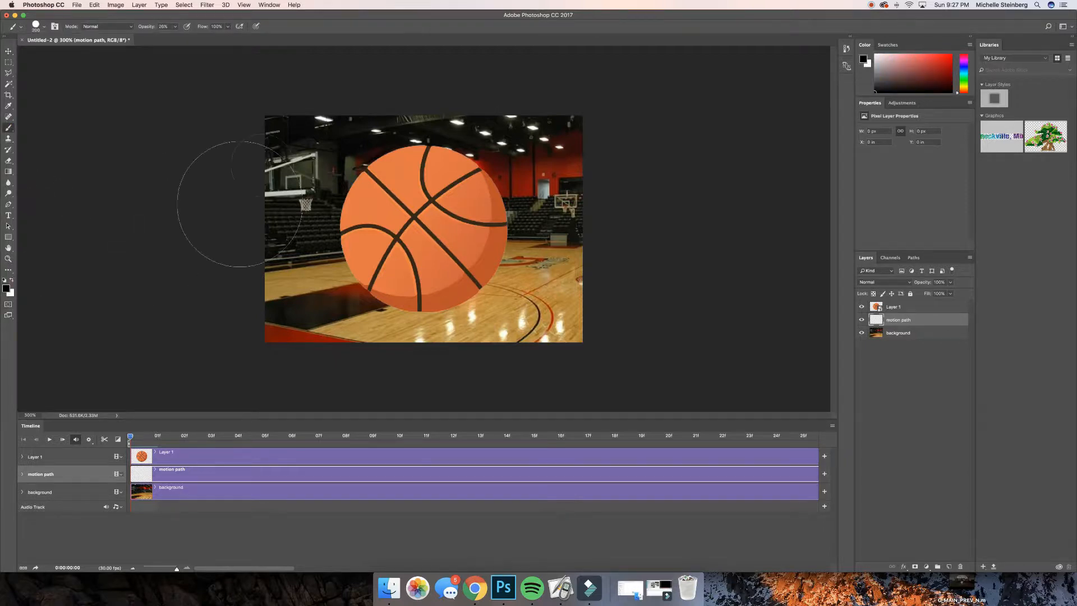
pyautogui.press('[')
pyautogui.press('[')
pyautogui.press('[')
pyautogui.press('[')
pyautogui.press('[')
pyautogui.press('[')
pyautogui.press('[')
pyautogui.press('[')
pyautogui.press('[')
pyautogui.press('[')
pyautogui.press('[')
pyautogui.press('[')
pyautogui.moveTo(965, 65); pyautogui.dragTo(966, 72)
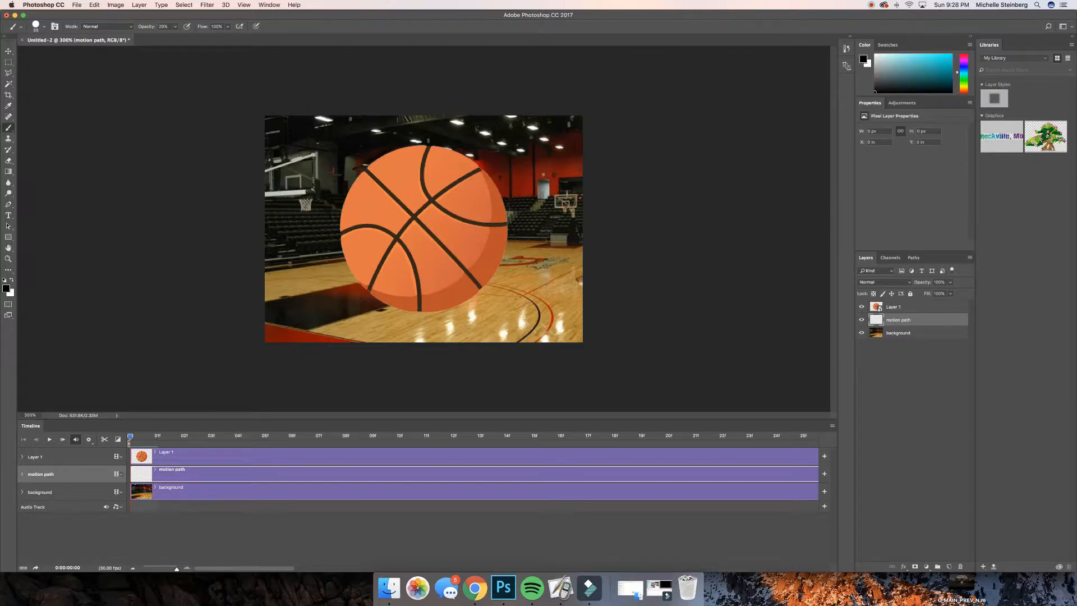
pyautogui.click(948, 61)
pyautogui.press('[')
pyautogui.press('[')
pyautogui.press('[')
pyautogui.press('[')
pyautogui.press('0')
pyautogui.moveTo(266, 136)
pyautogui.mouseDown()
pyautogui.moveTo(344, 178)
pyautogui.moveTo(468, 304)
pyautogui.moveTo(470, 321)
pyautogui.moveTo(515, 262)
pyautogui.moveTo(576, 216)
pyautogui.moveTo(606, 214)
pyautogui.mouseUp()
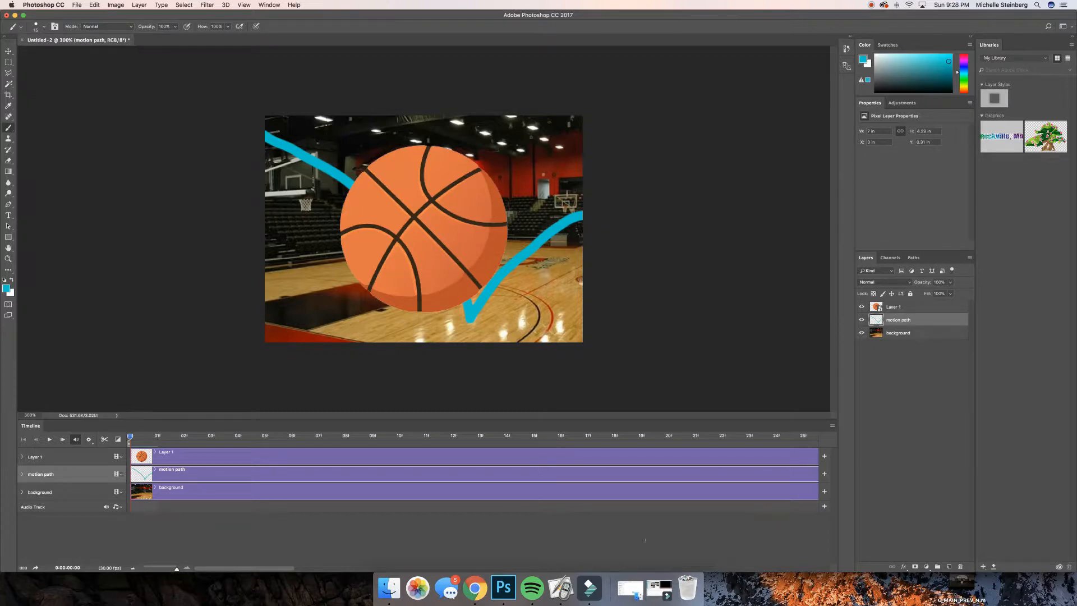
# Step: Check the keyframe instructions in ActivInspire and turn on Transform keyframing for Layer 1 at Photoshop's first timeline frame
pyautogui.click(560, 587)
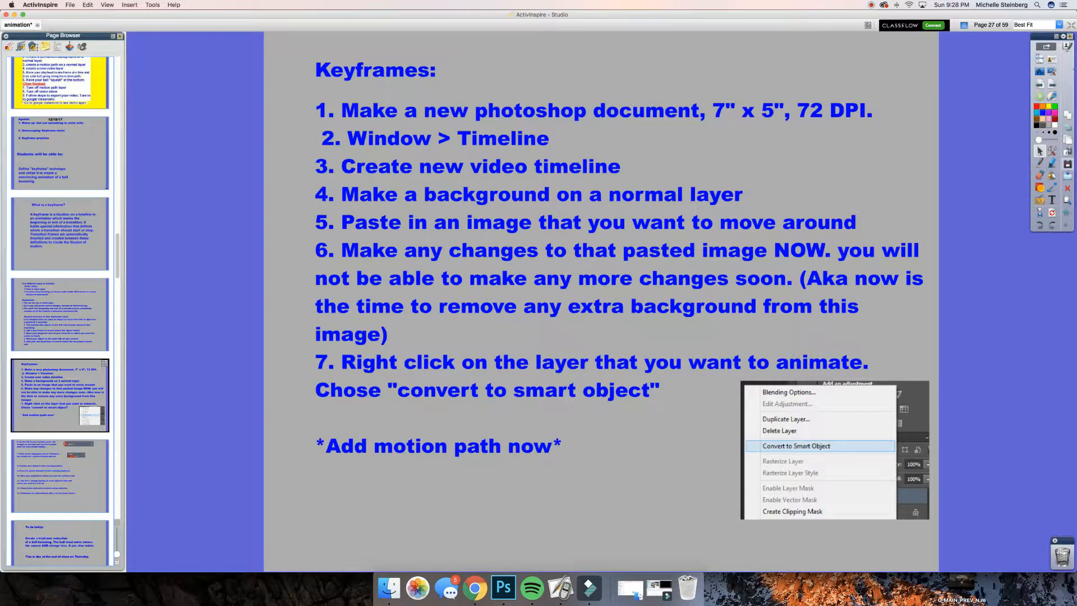
pyautogui.click(1052, 85)
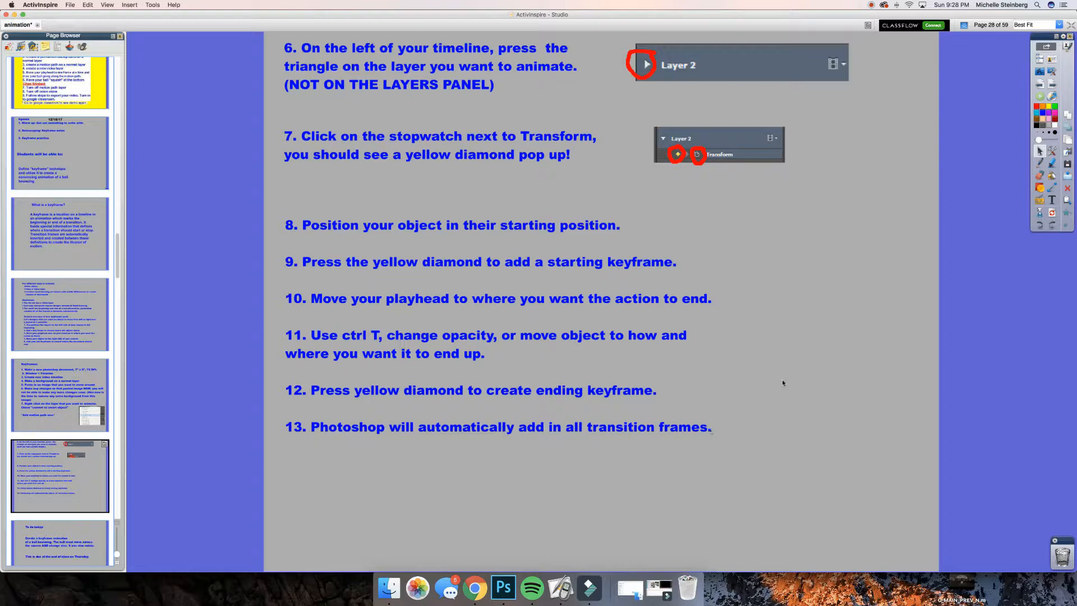
pyautogui.click(504, 586)
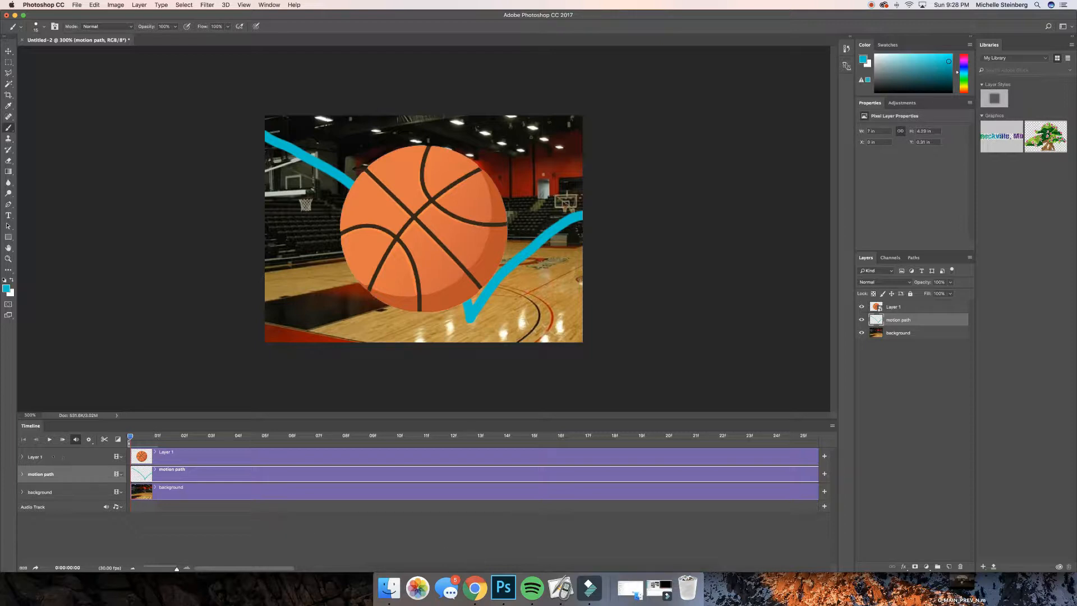
pyautogui.click(30, 457)
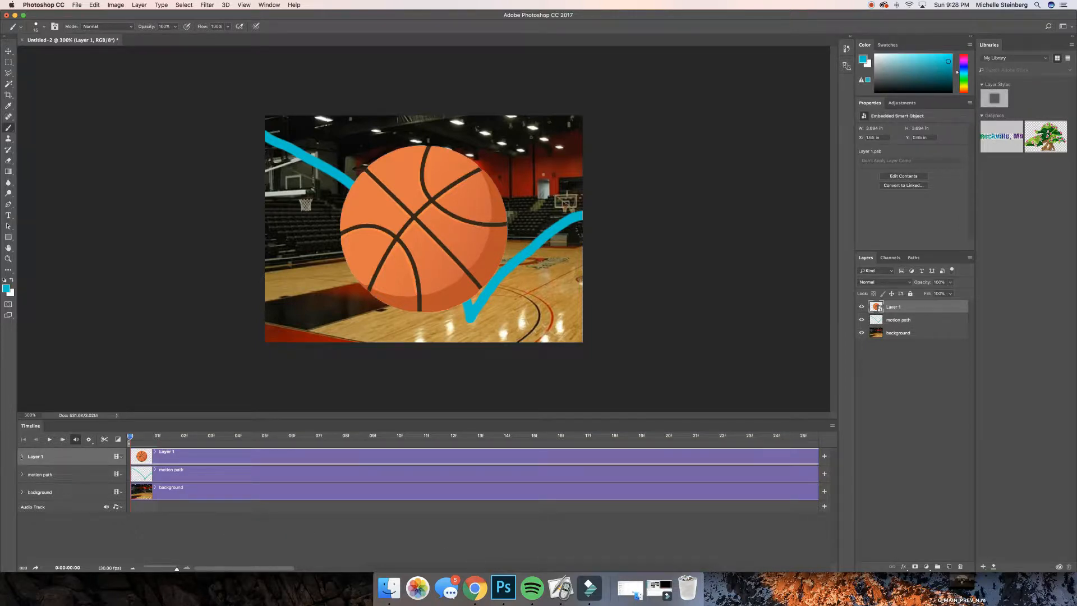
pyautogui.click(22, 457)
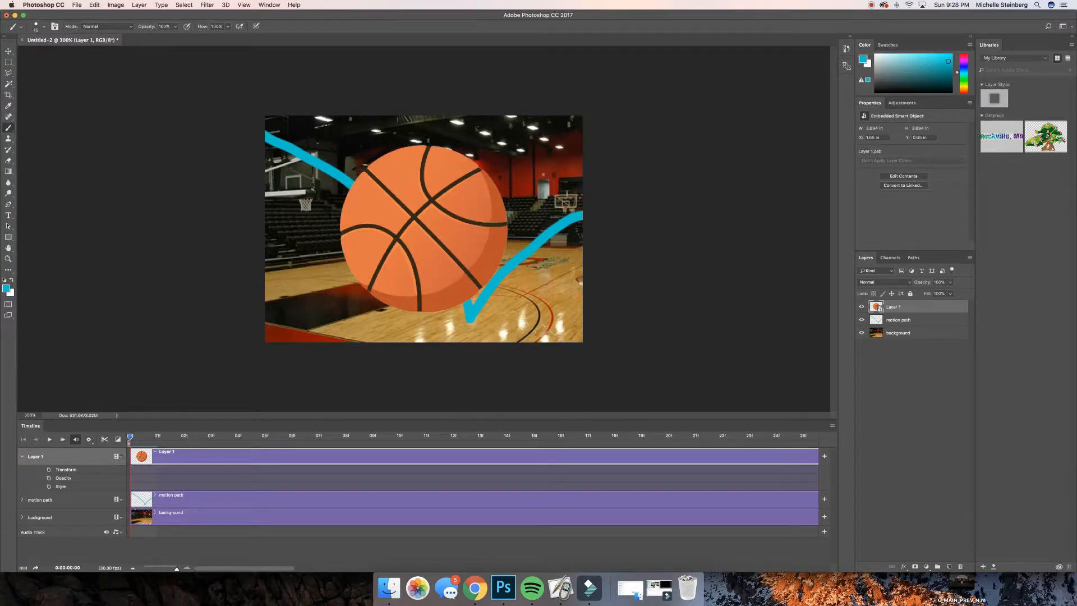
pyautogui.click(560, 587)
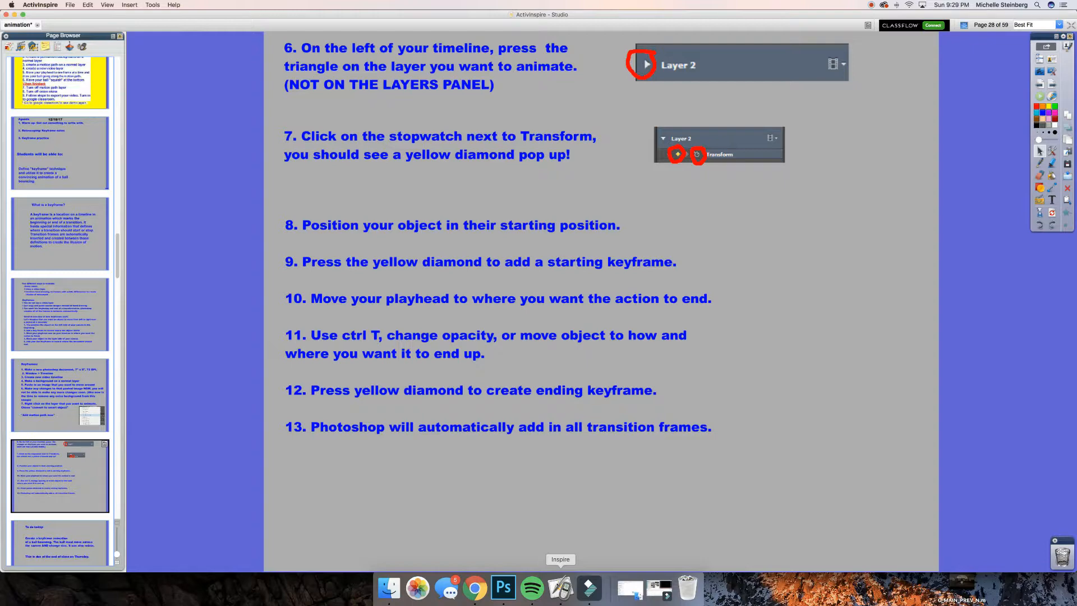
pyautogui.click(504, 588)
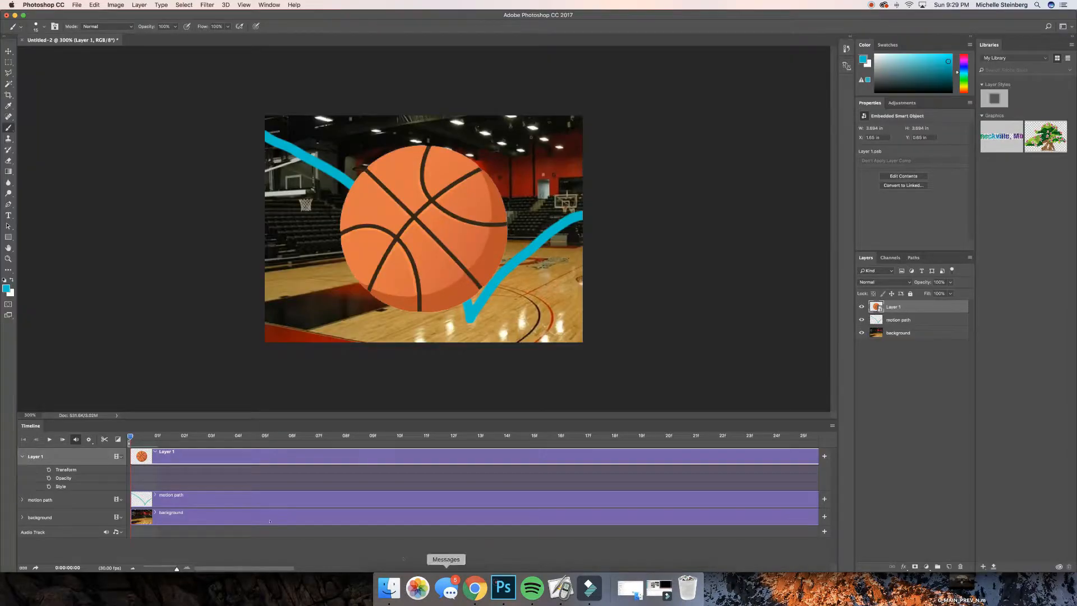
pyautogui.click(49, 469)
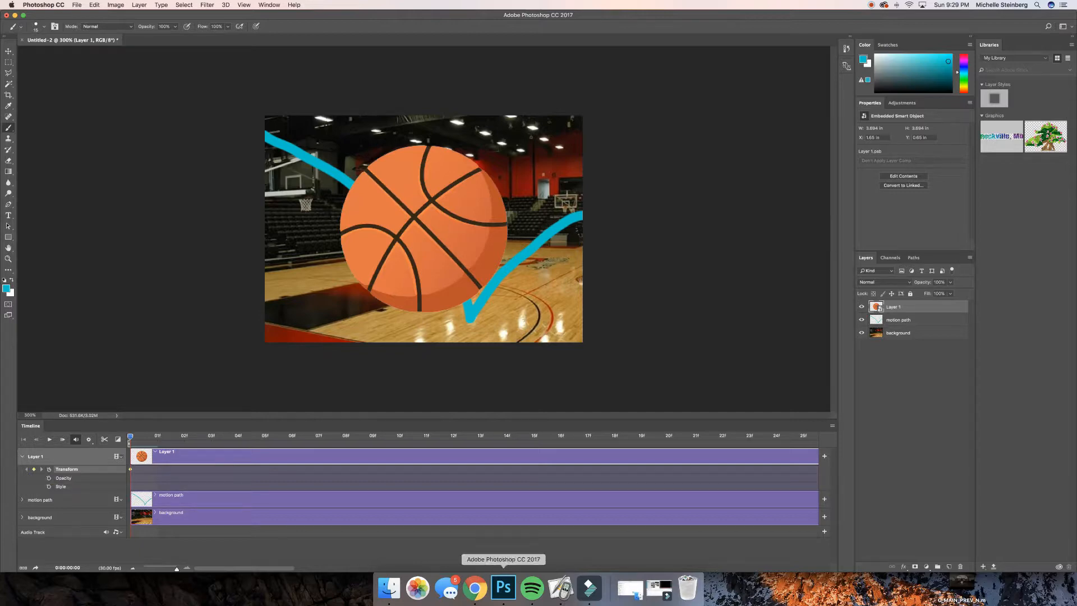
# Step: Move the basketball to the bounce path's start at the canvas's upper-left corner and scale it to about 83%
pyautogui.click(560, 586)
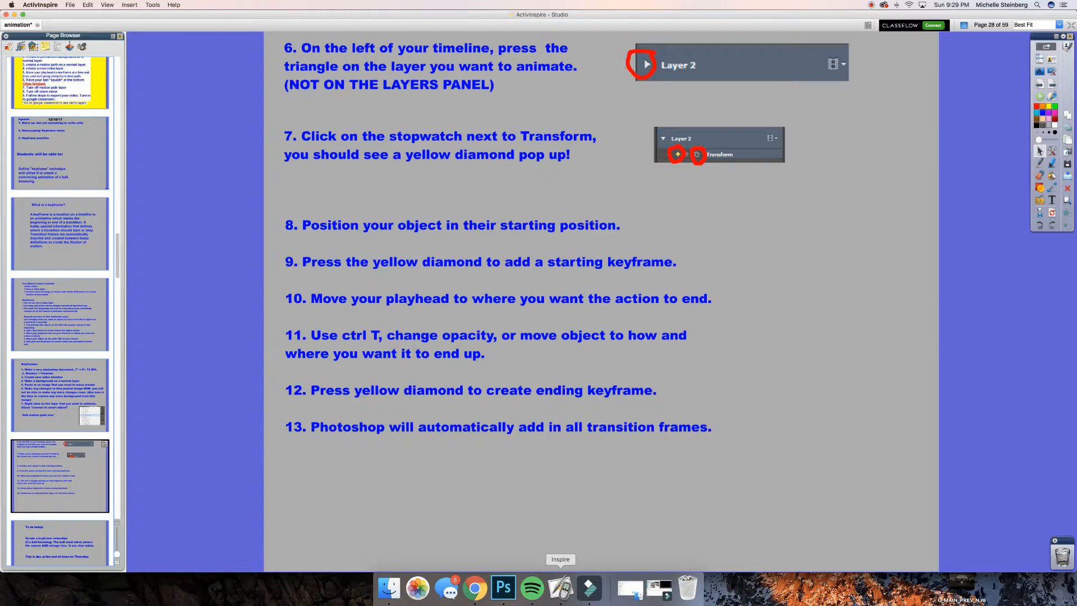
pyautogui.click(504, 586)
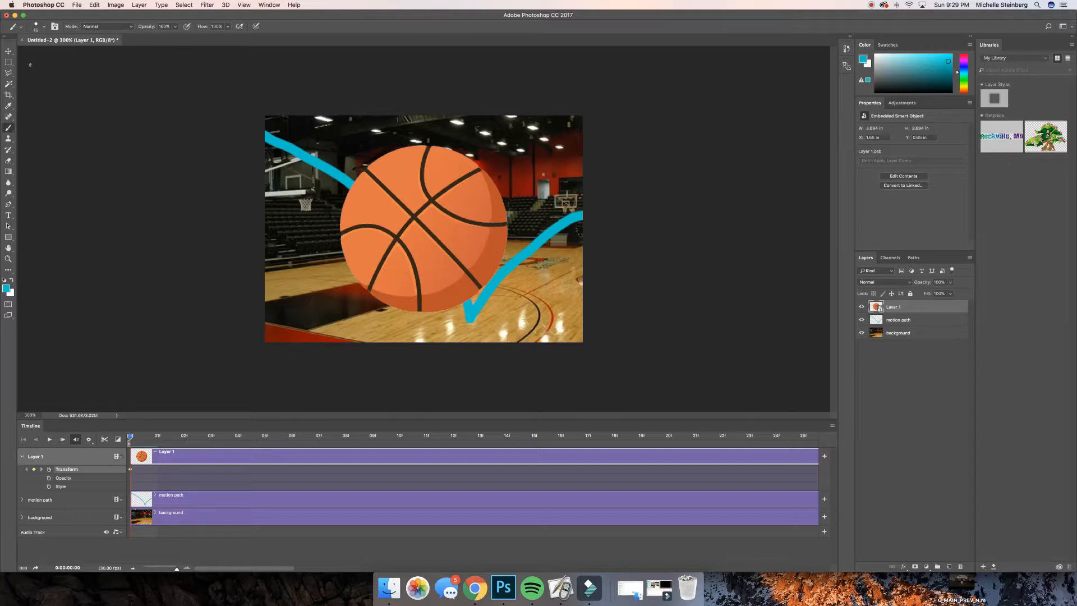
pyautogui.click(9, 51)
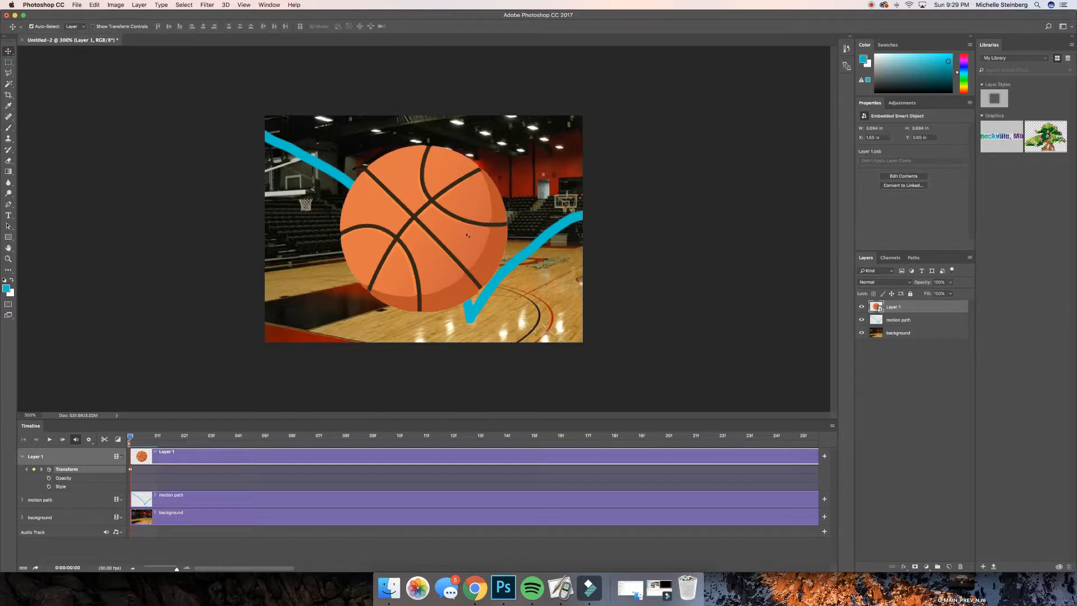
pyautogui.moveTo(466, 235); pyautogui.dragTo(307, 155)
pyautogui.press('super+t')
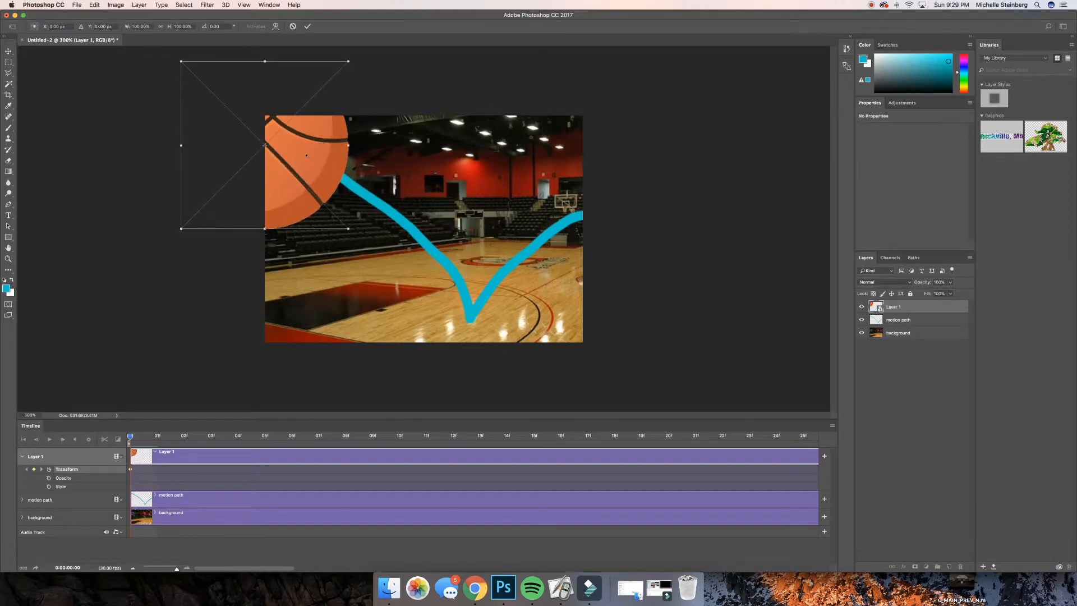
pyautogui.moveTo(348, 228); pyautogui.dragTo(321, 200)
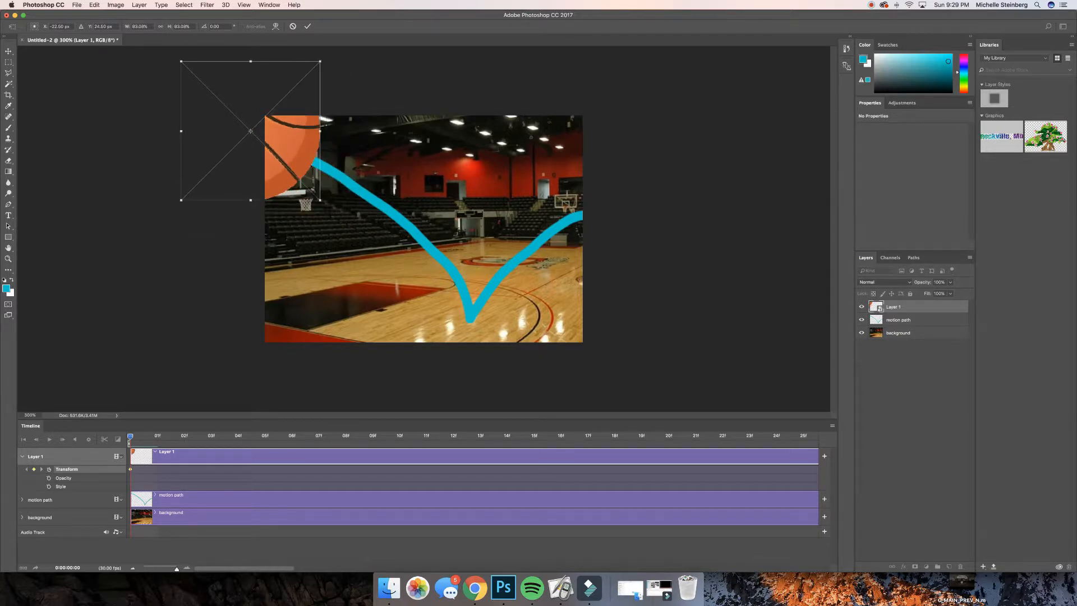
pyautogui.press('Return')
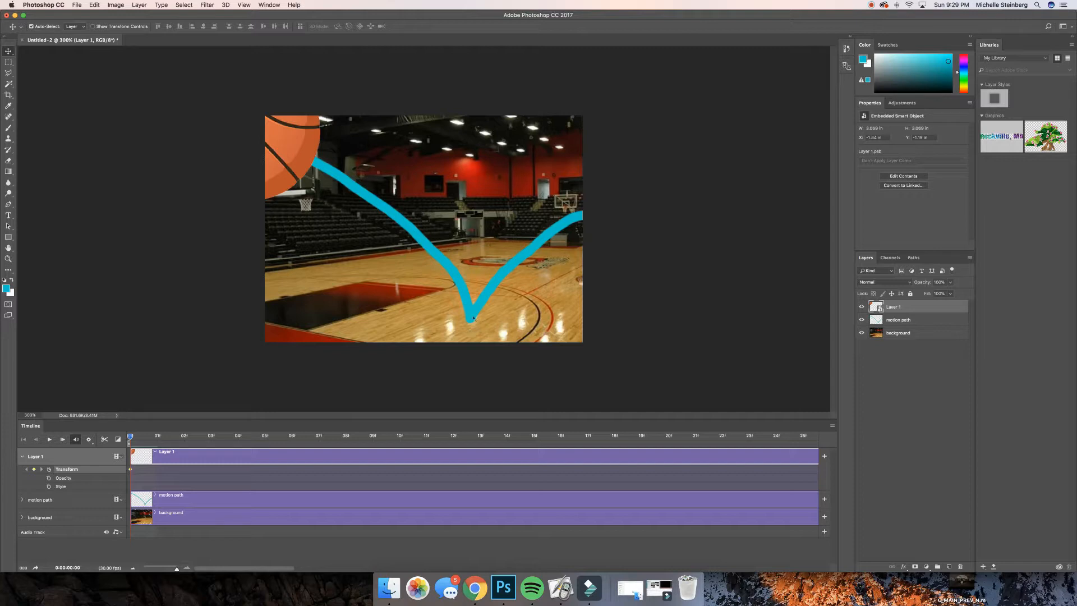
# Step: At frame 29, move the basketball to the path's lowest point and shrink it to about 0.97 in wide
pyautogui.click(50, 439)
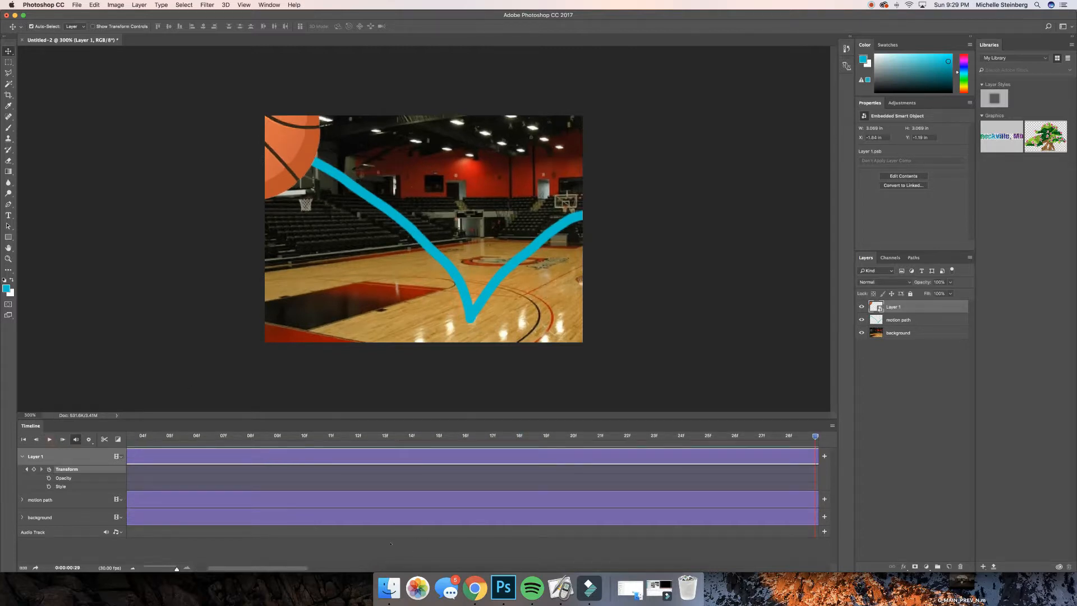
pyautogui.moveTo(302, 568); pyautogui.dragTo(366, 569)
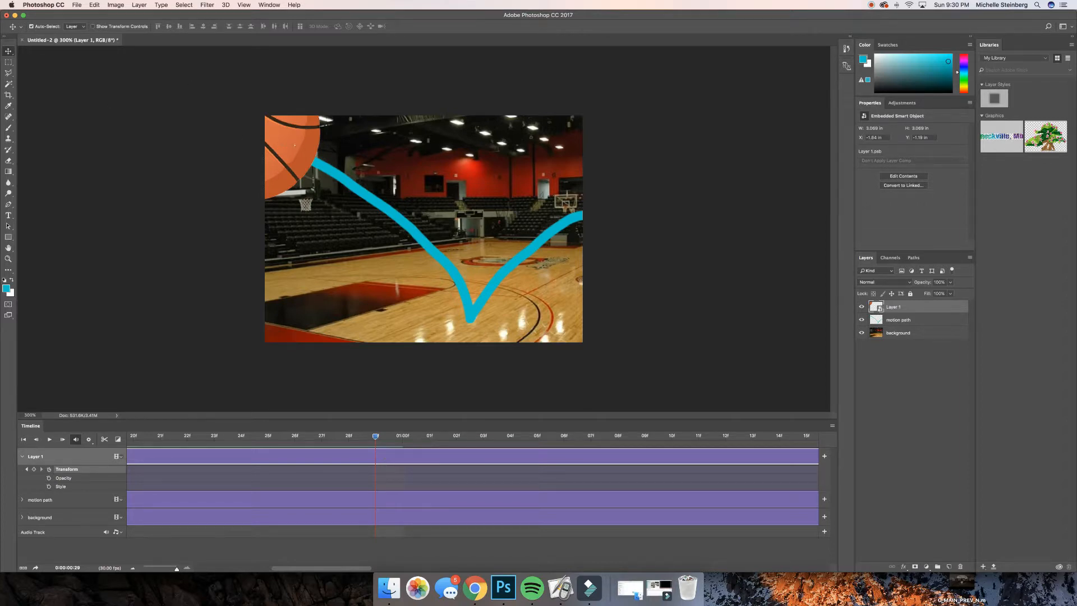
pyautogui.moveTo(294, 146); pyautogui.dragTo(487, 299)
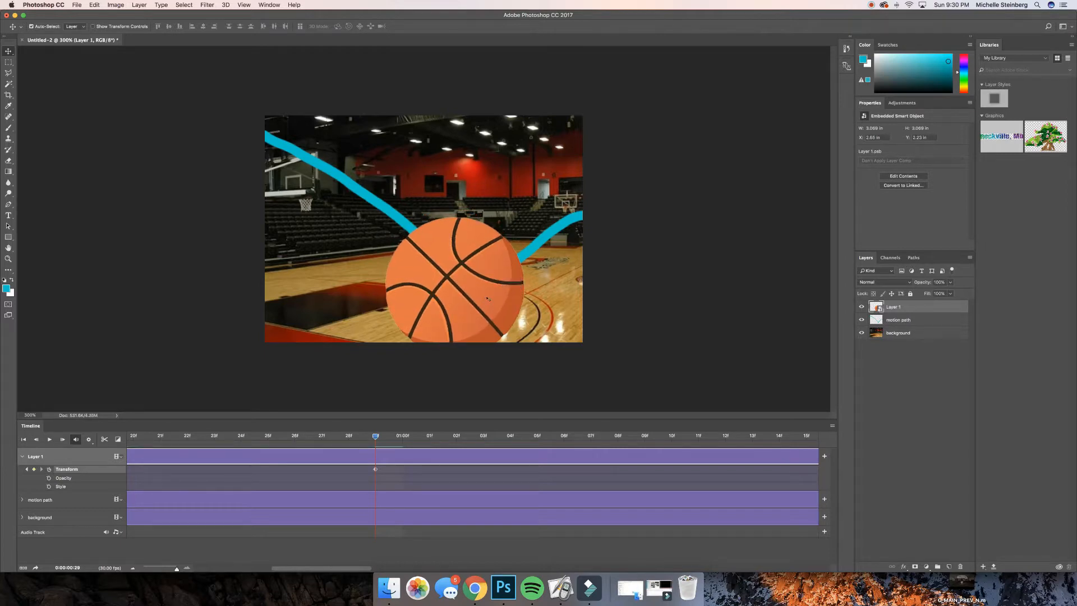
pyautogui.press('super+t')
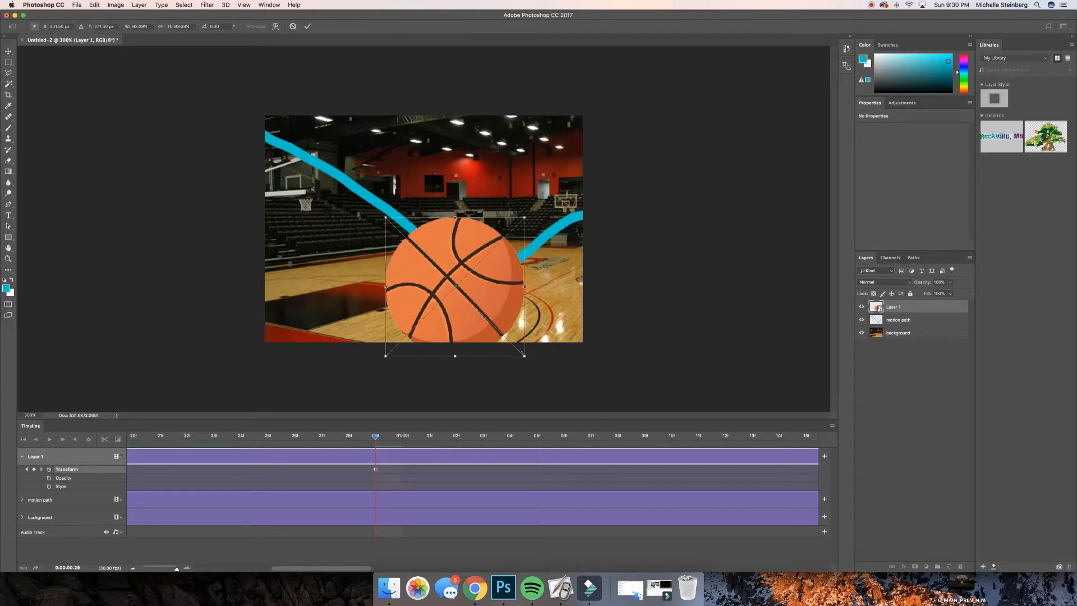
pyautogui.moveTo(524, 355); pyautogui.dragTo(481, 312)
pyautogui.moveTo(441, 278); pyautogui.dragTo(475, 309)
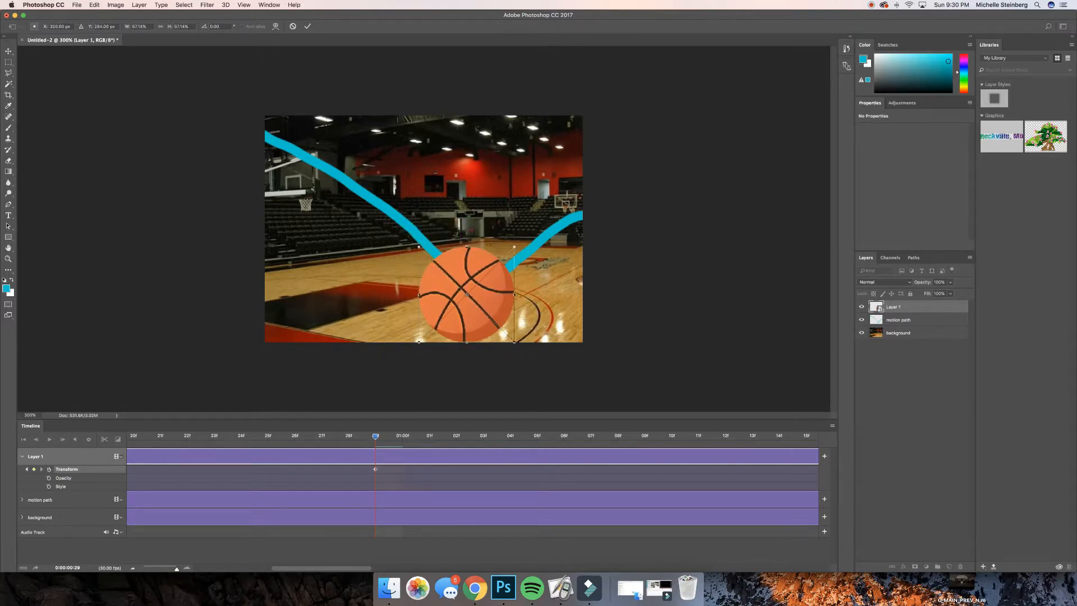
pyautogui.moveTo(511, 339); pyautogui.dragTo(485, 321)
pyautogui.moveTo(470, 309); pyautogui.dragTo(481, 323)
pyautogui.press('Return')
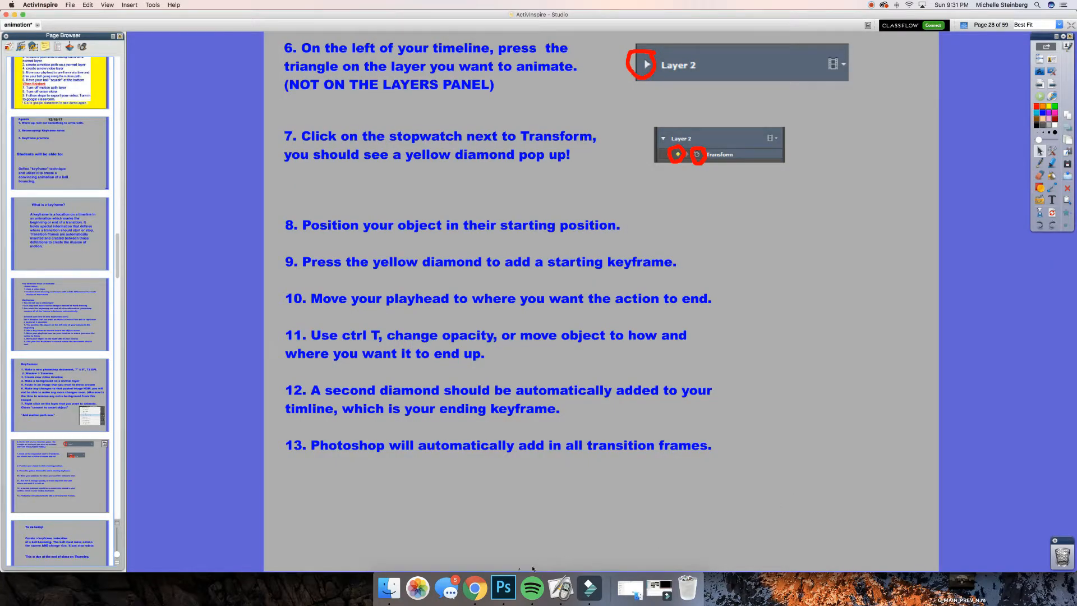
# Step: Return to Photoshop, preview the animation from the first frame, and bring the playhead back to the frame 29 keyframe
pyautogui.click(504, 586)
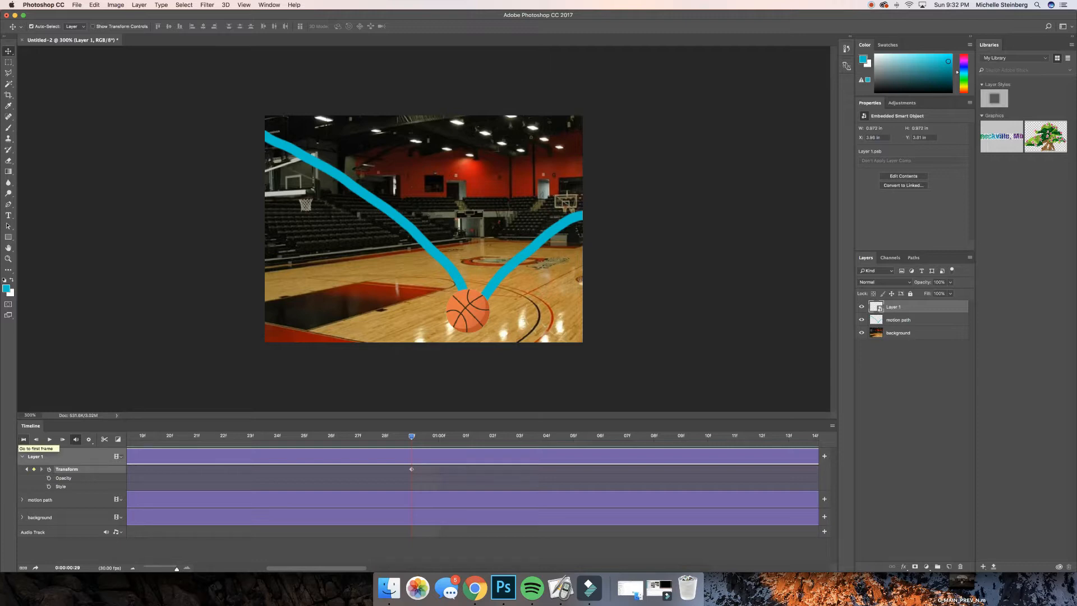
pyautogui.click(22, 439)
pyautogui.click(49, 439)
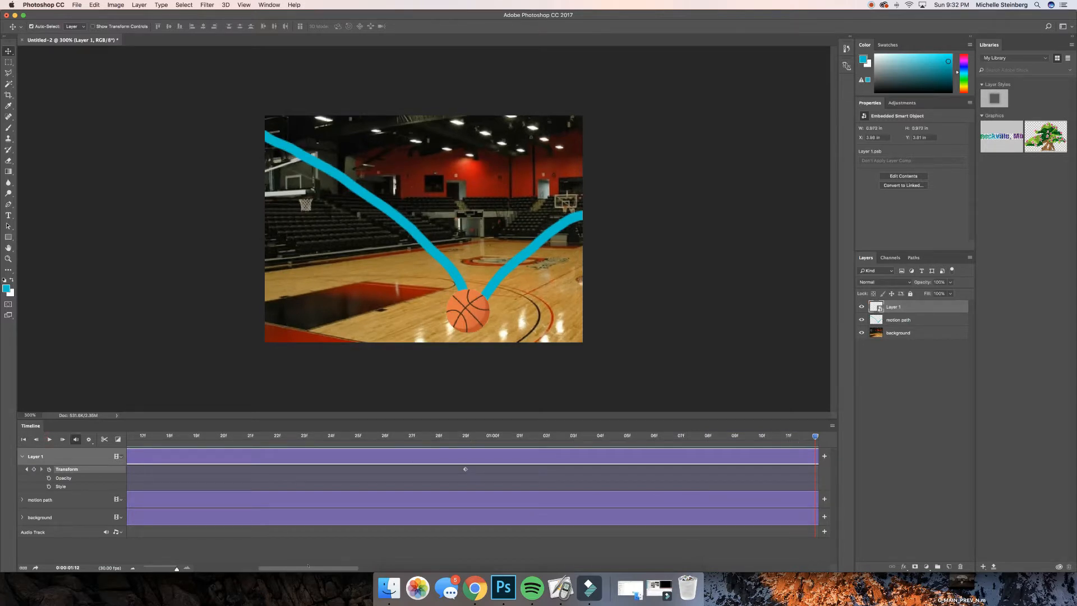
pyautogui.moveTo(296, 569)
pyautogui.mouseDown()
pyautogui.moveTo(305, 568)
pyautogui.moveTo(295, 568)
pyautogui.mouseUp()
pyautogui.hscroll(1, 785, 457)
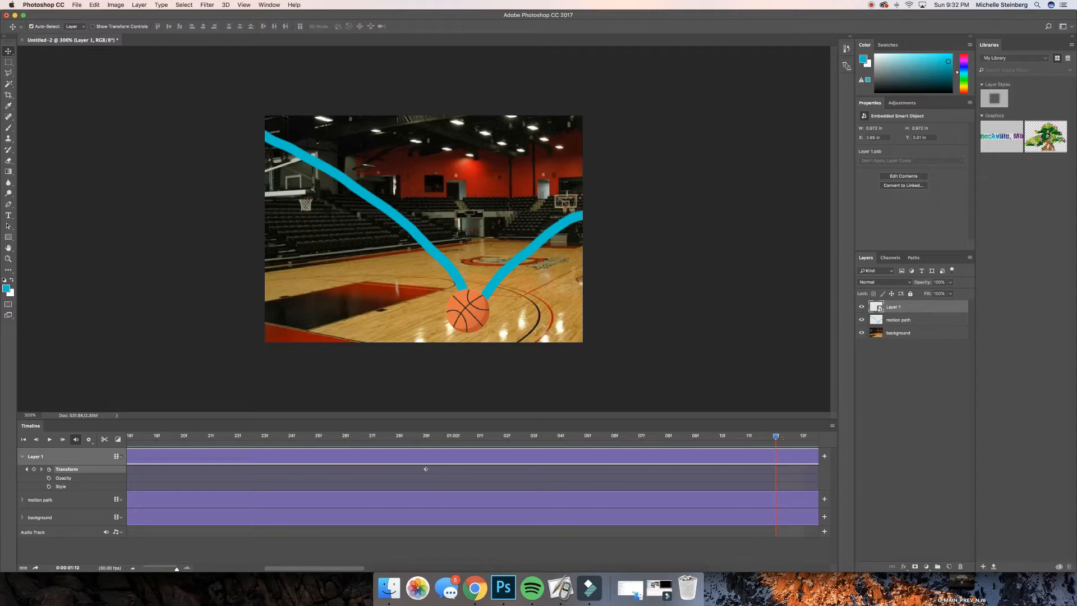
pyautogui.moveTo(732, 439); pyautogui.dragTo(426, 438)
# Step: At 0:00:01:25, move the basketball just off the canvas at the path's right end and scale it to about 14%
pyautogui.click(49, 440)
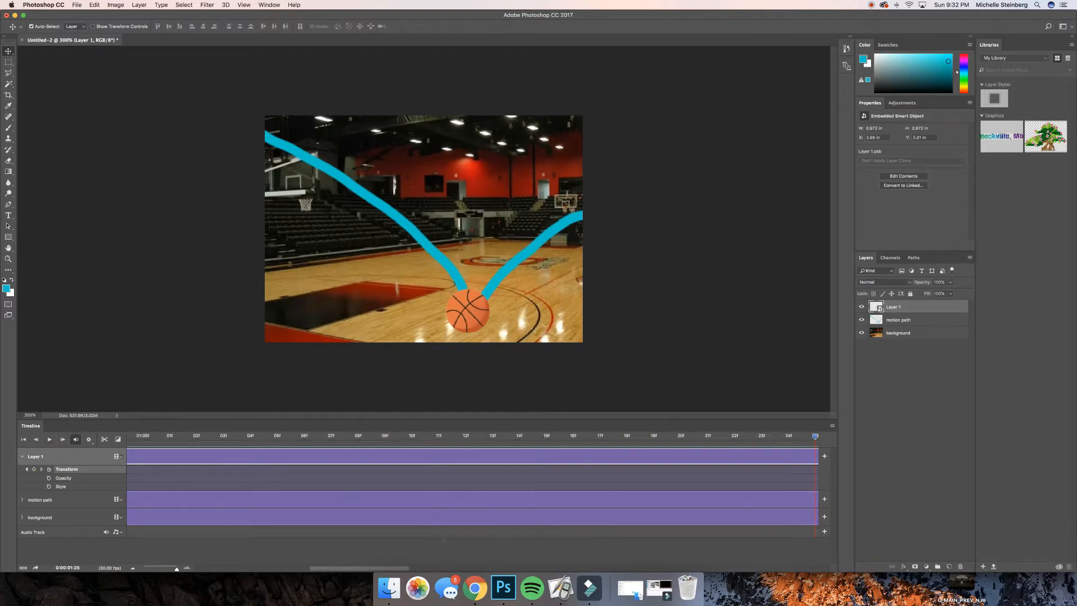
pyautogui.moveTo(402, 568); pyautogui.dragTo(483, 569)
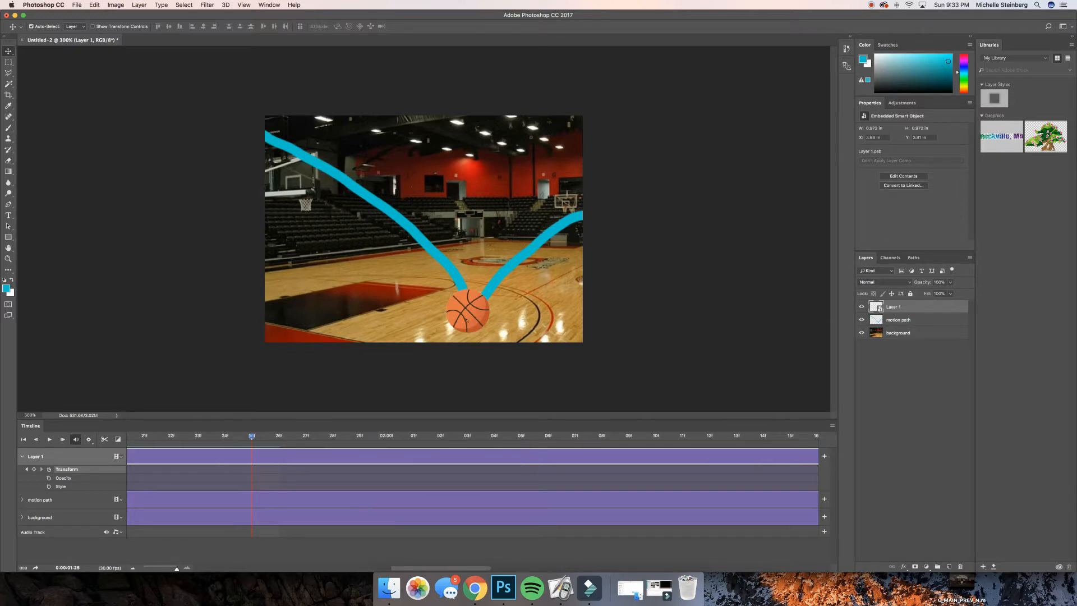
pyautogui.moveTo(468, 317); pyautogui.dragTo(586, 216)
pyautogui.press('super+t')
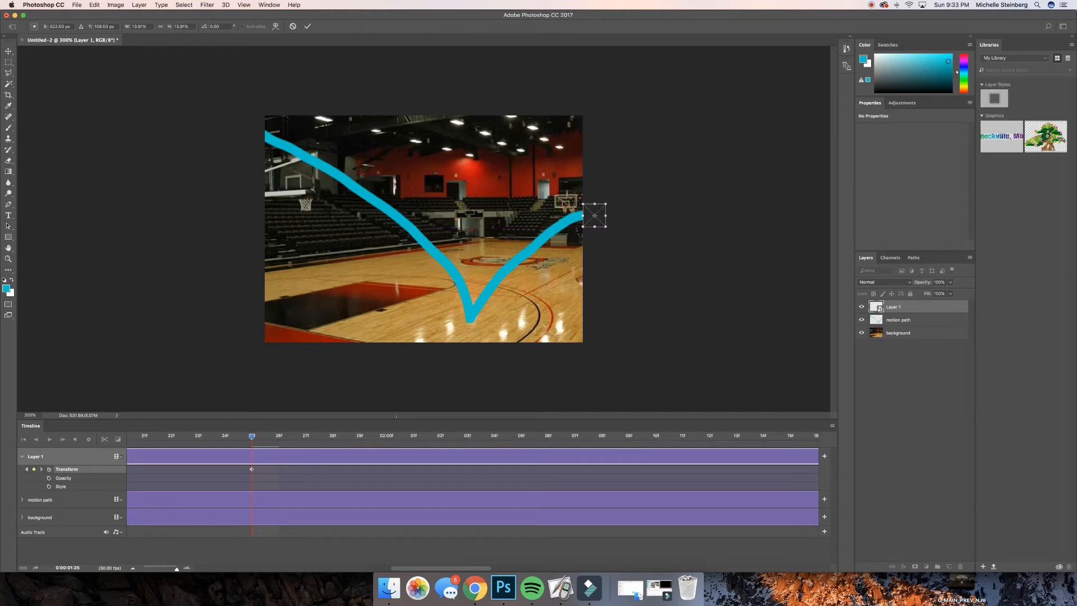
pyautogui.press('Return')
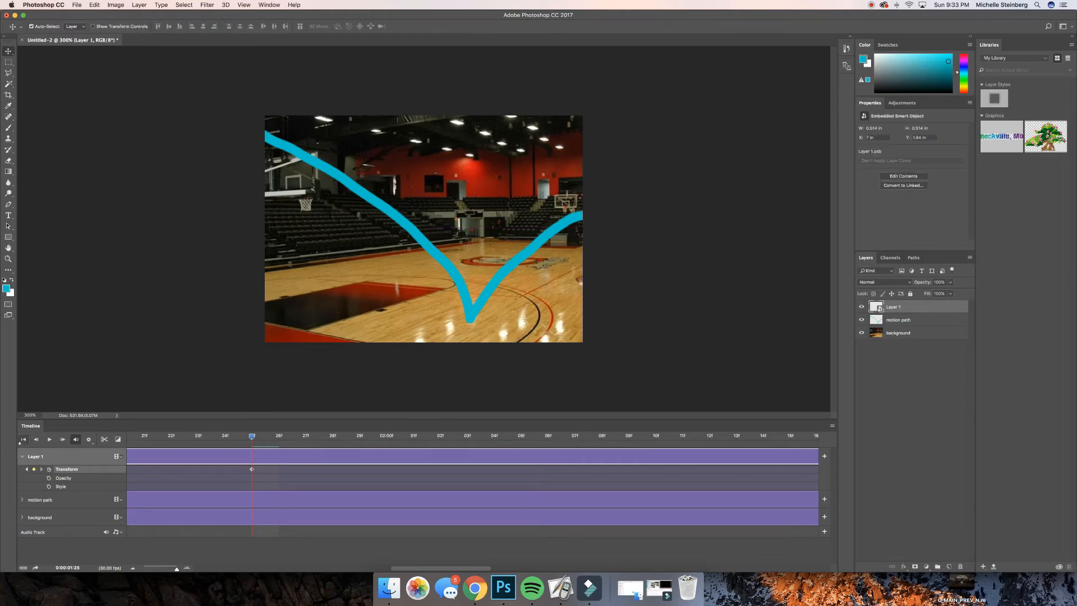
# Step: Hide the motion path layer and replay the bounce animation from the first frame
pyautogui.click(24, 439)
pyautogui.click(48, 439)
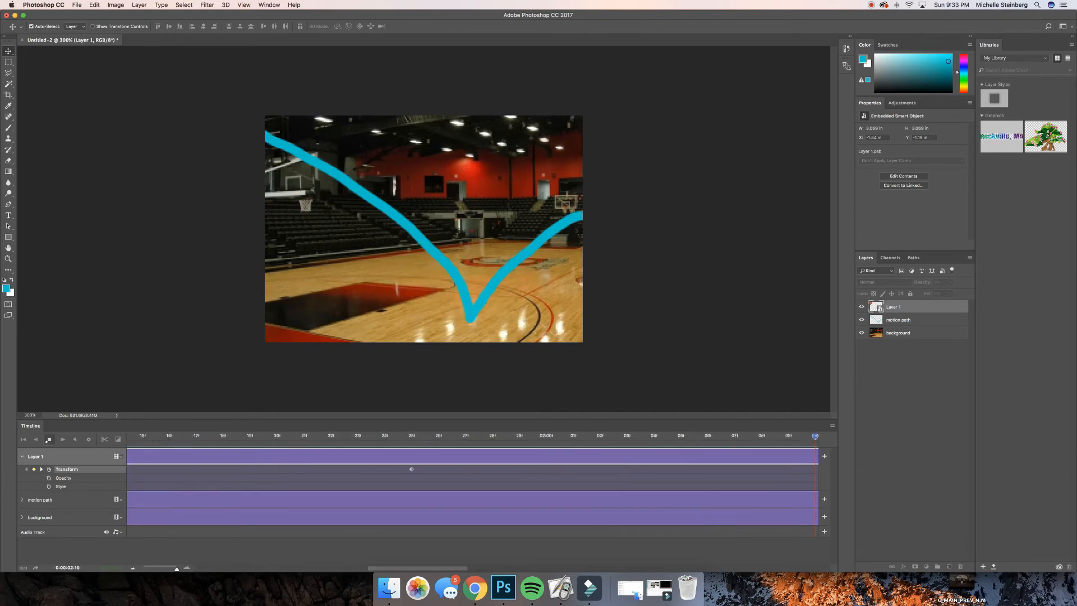
pyautogui.click(861, 319)
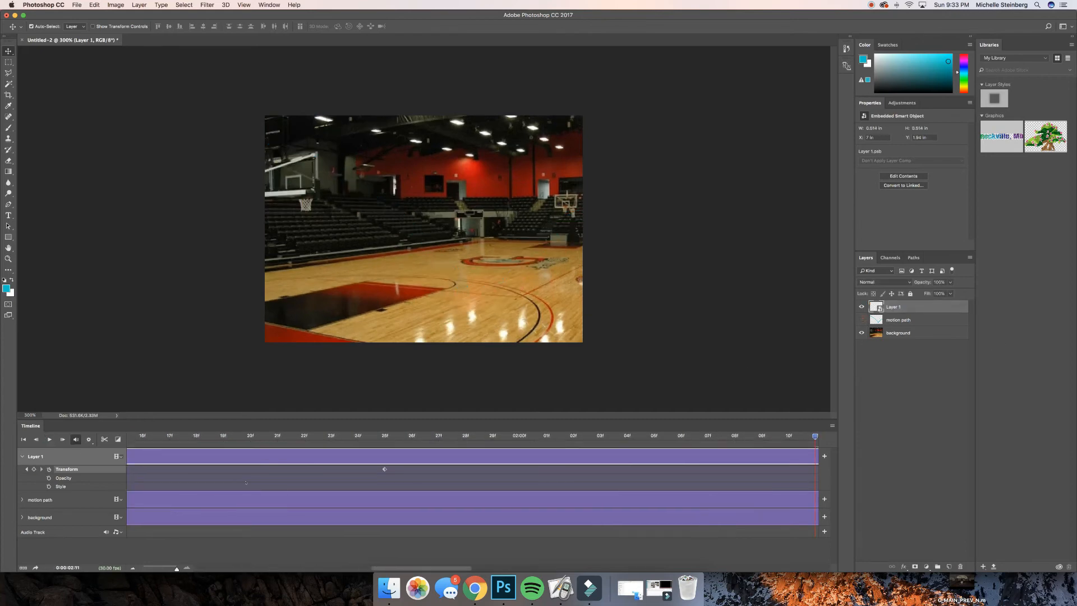
pyautogui.click(23, 439)
pyautogui.click(49, 439)
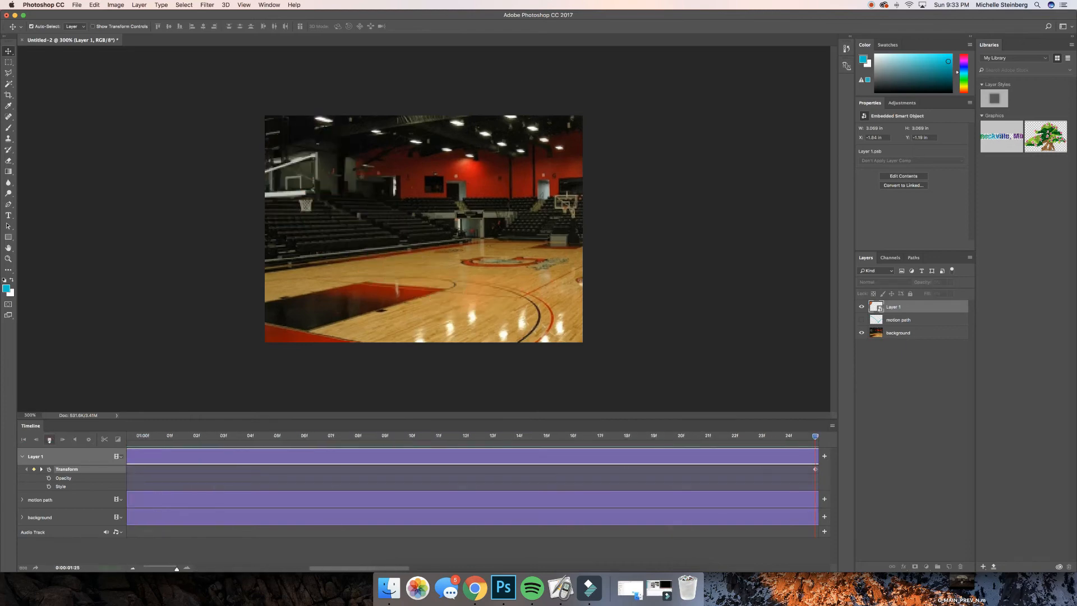
pyautogui.press('space')
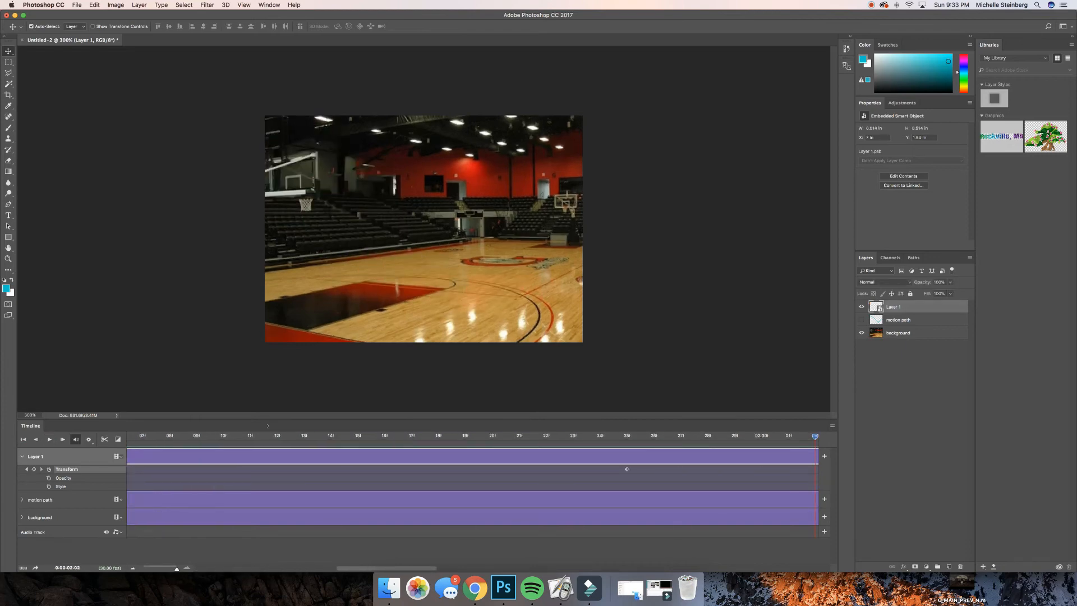